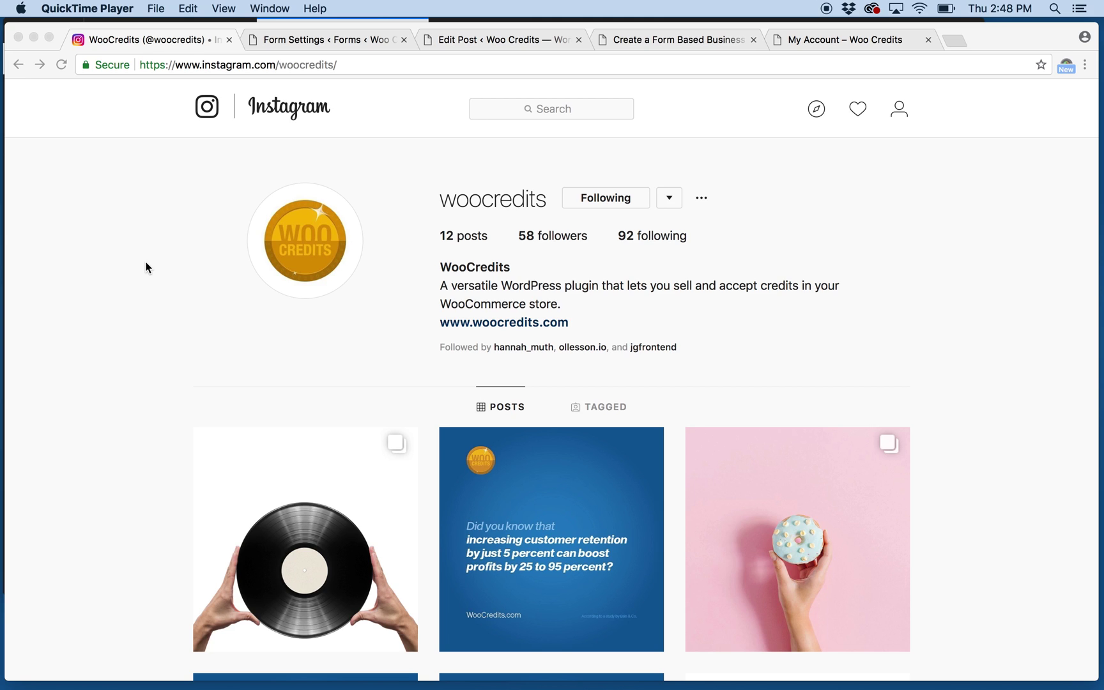
{"action": "scroll", "coordinate": [146, 267], "scroll_direction": "down", "scroll_amount": 1}
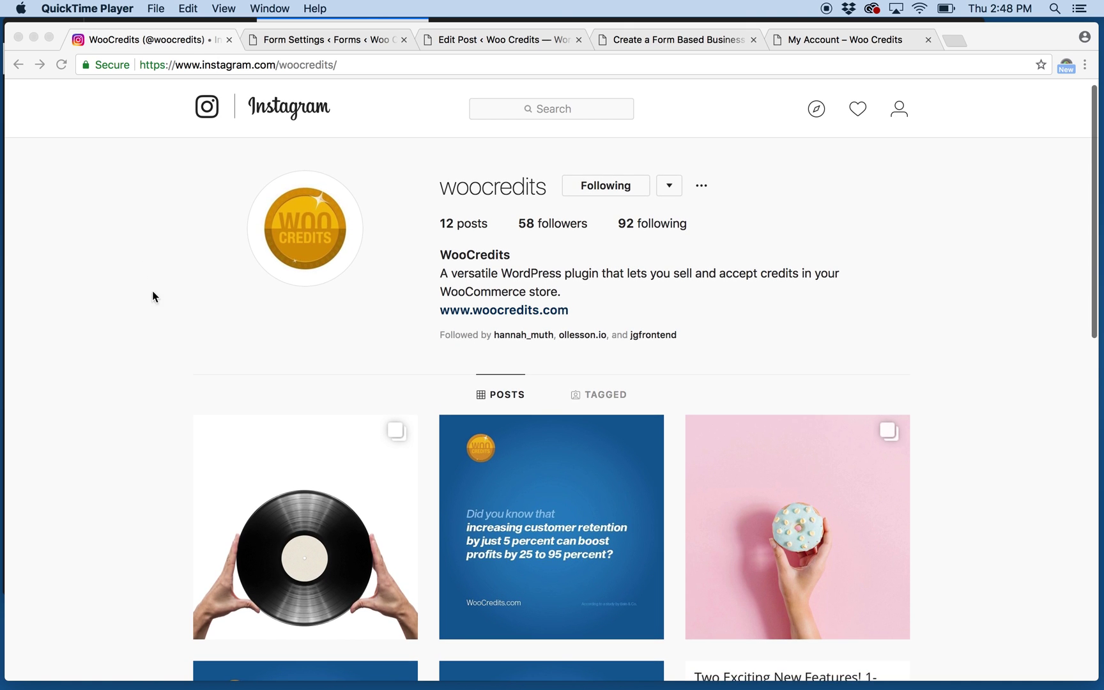
{"action": "scroll", "coordinate": [157, 309], "scroll_direction": "down", "scroll_amount": 1}
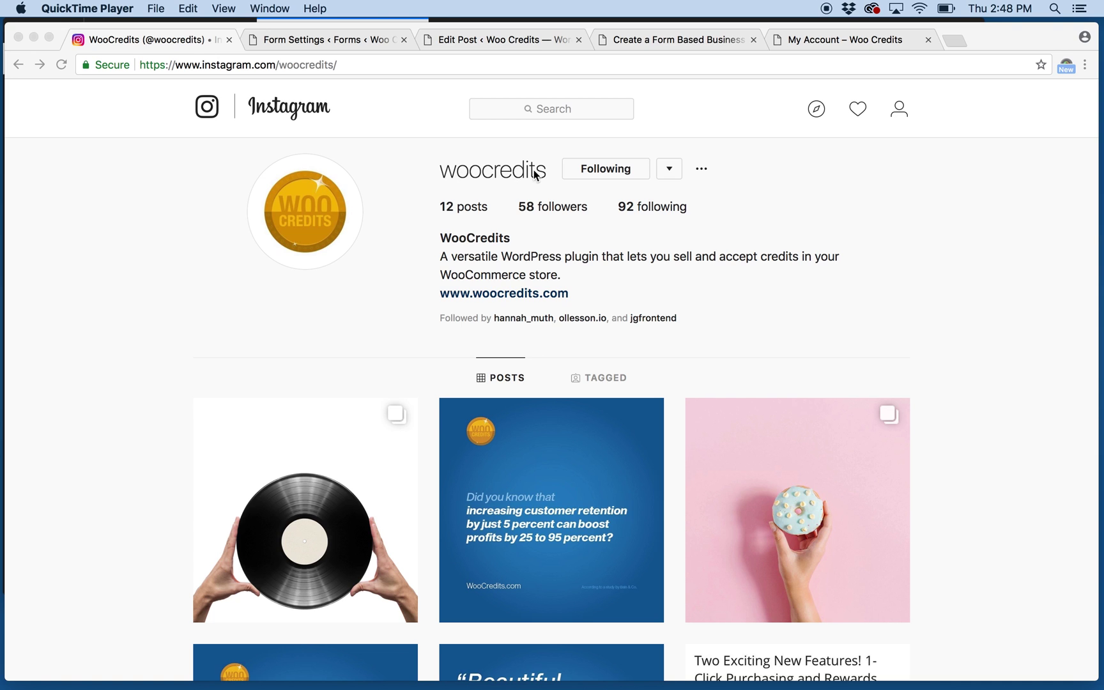
{"action": "scroll", "coordinate": [530, 264], "scroll_direction": "down", "scroll_amount": 5}
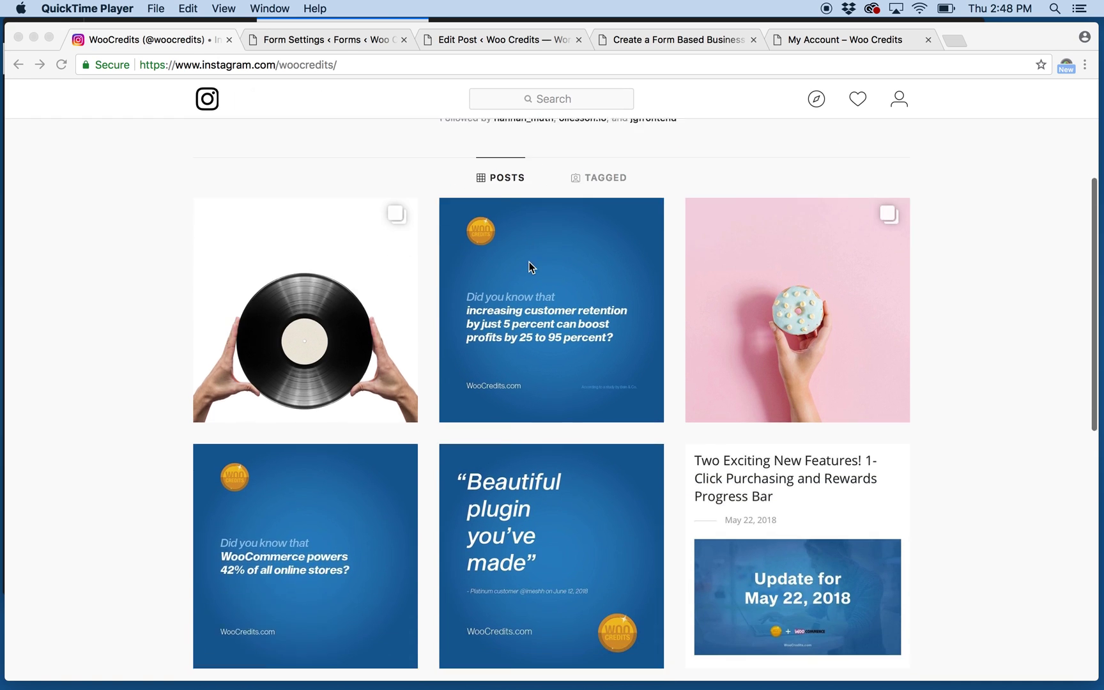
{"action": "scroll", "coordinate": [529, 264], "scroll_direction": "down", "scroll_amount": 1}
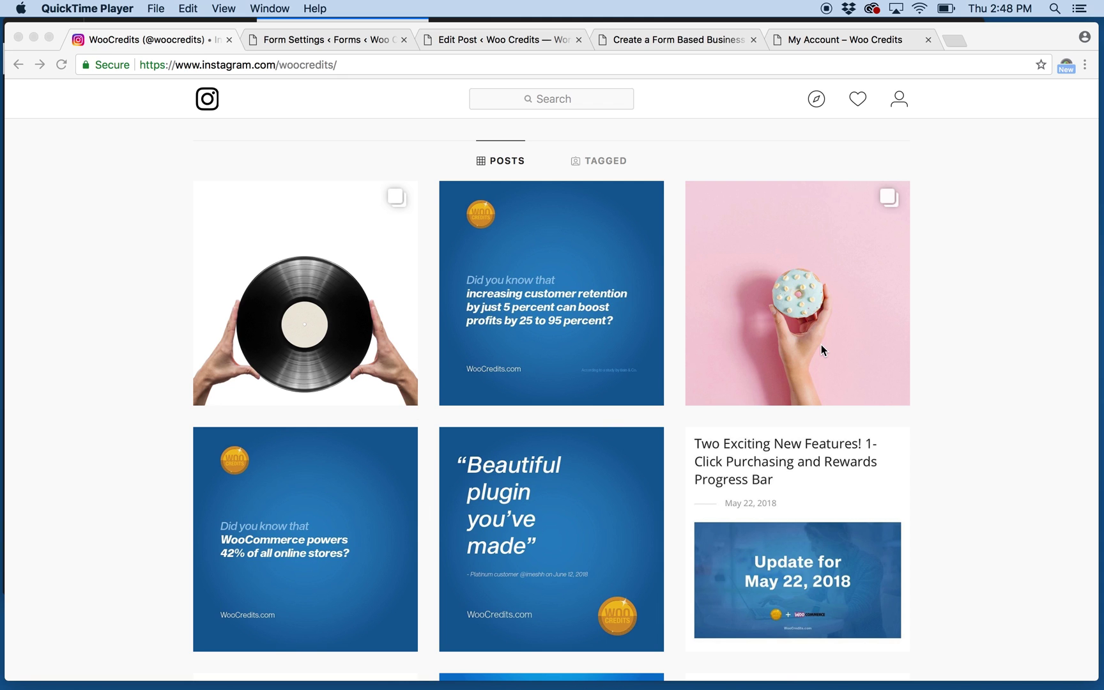
Browse the images in the donut cupcake and vinyl record Instagram posts, then close them.
{"action": "left_click", "coordinate": [849, 341]}
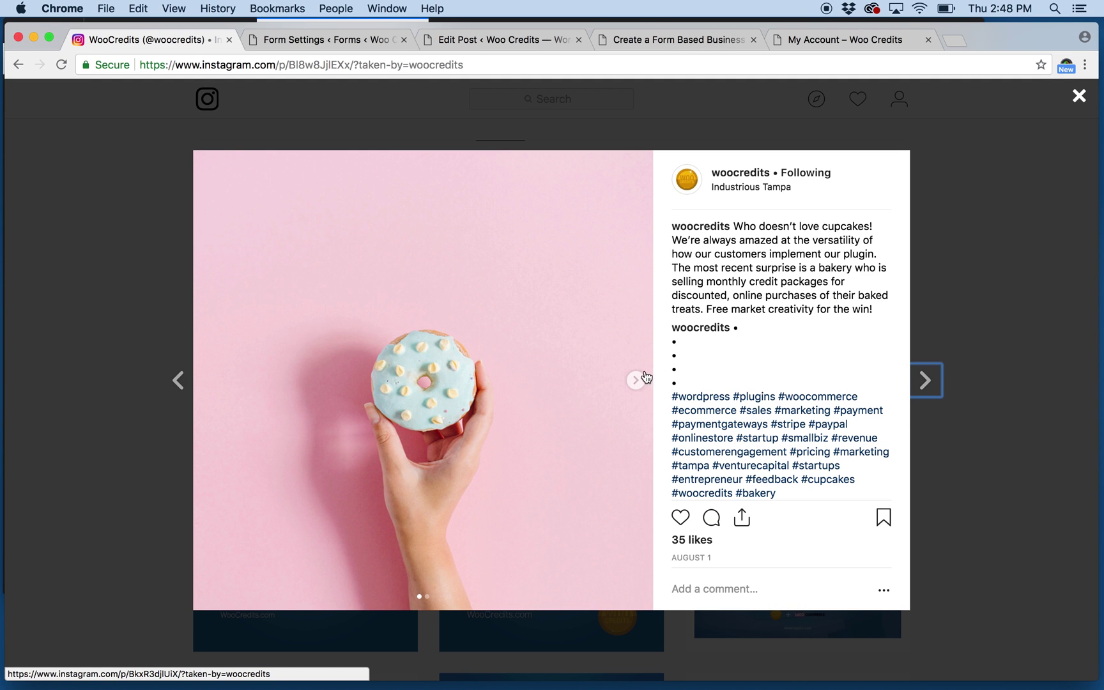
{"action": "left_click", "coordinate": [635, 381]}
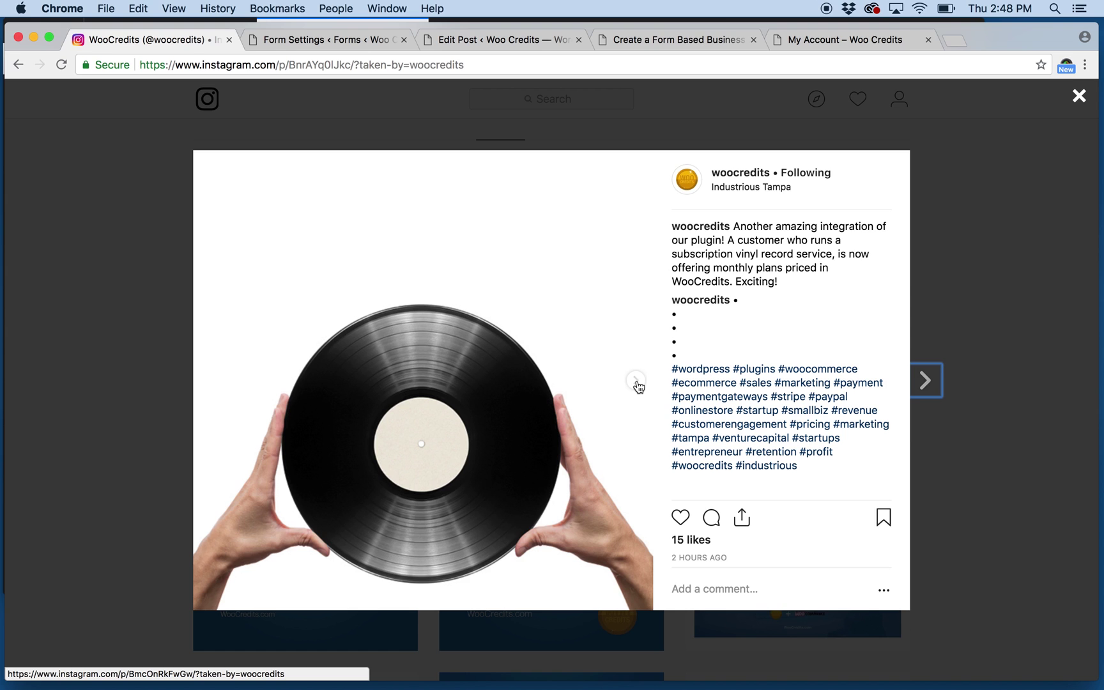
{"action": "left_click", "coordinate": [637, 381]}
{"action": "left_click", "coordinate": [211, 388]}
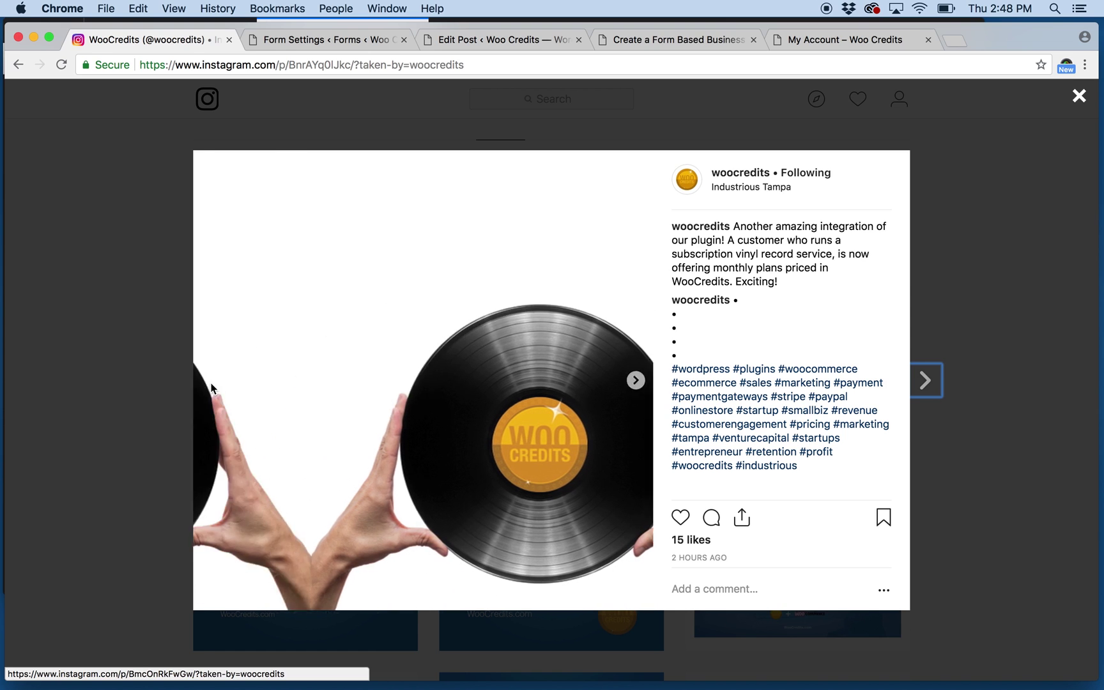
{"action": "left_click", "coordinate": [1076, 100]}
{"action": "scroll", "coordinate": [1032, 165], "scroll_direction": "up", "scroll_amount": 3}
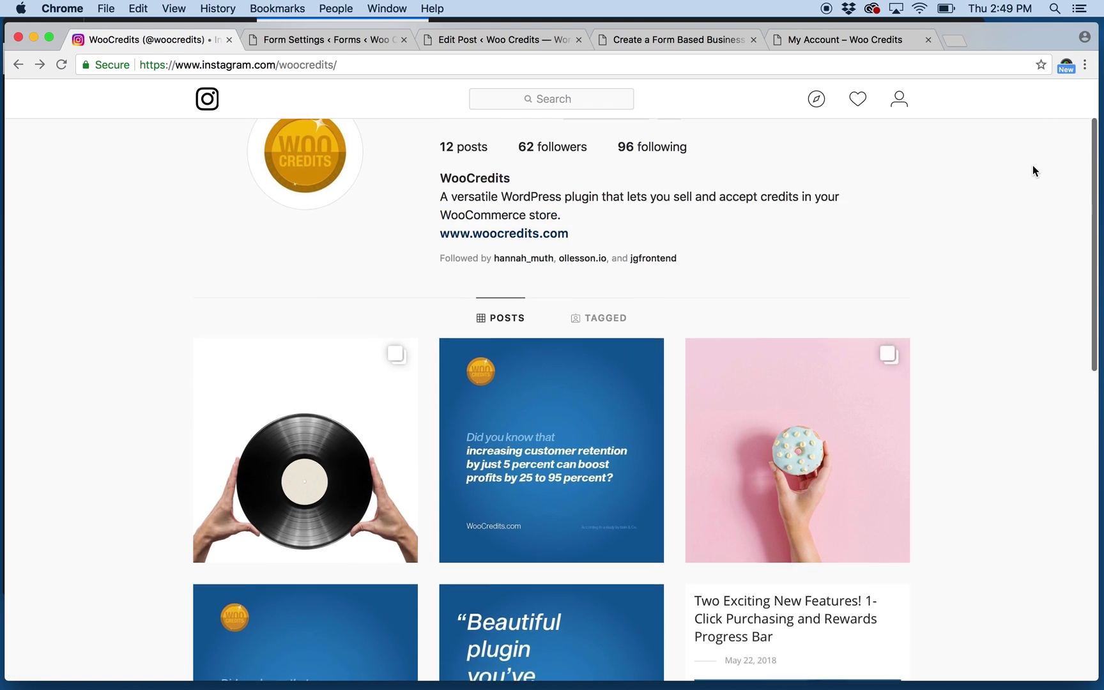
{"action": "scroll", "coordinate": [1032, 165], "scroll_direction": "up", "scroll_amount": 1}
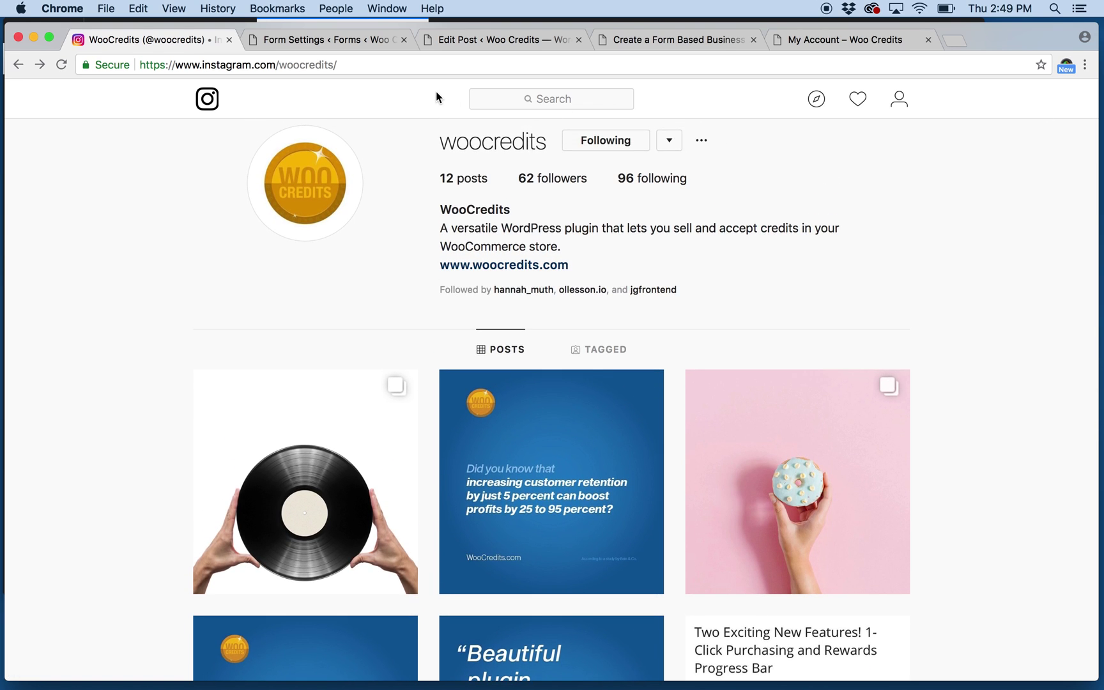
Save the WooCredits Demo form settings with its credit price of 5.
{"action": "left_click", "coordinate": [328, 40]}
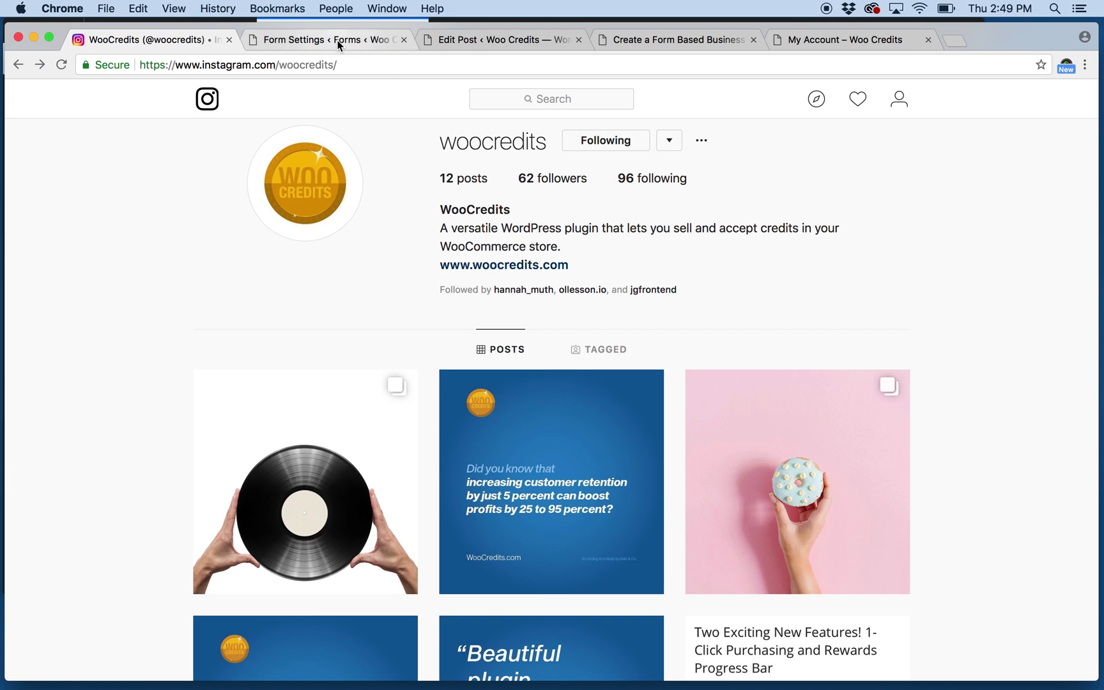
{"action": "left_click", "coordinate": [178, 434]}
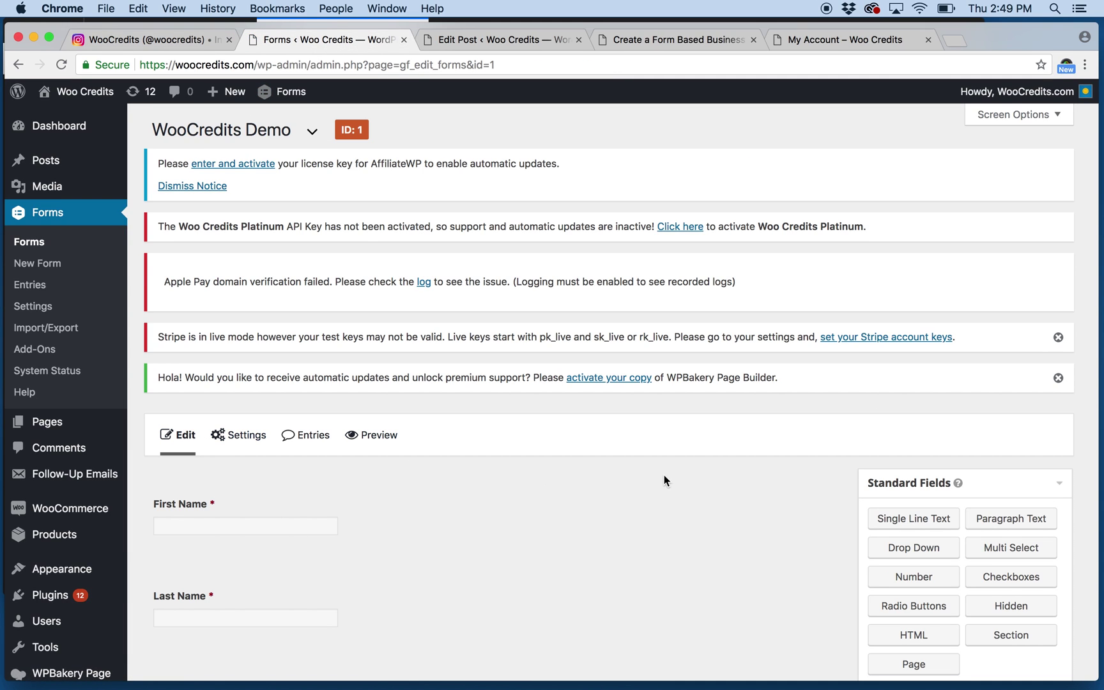
{"action": "scroll", "coordinate": [664, 474], "scroll_direction": "down", "scroll_amount": 5}
{"action": "scroll", "coordinate": [665, 474], "scroll_direction": "up", "scroll_amount": 5}
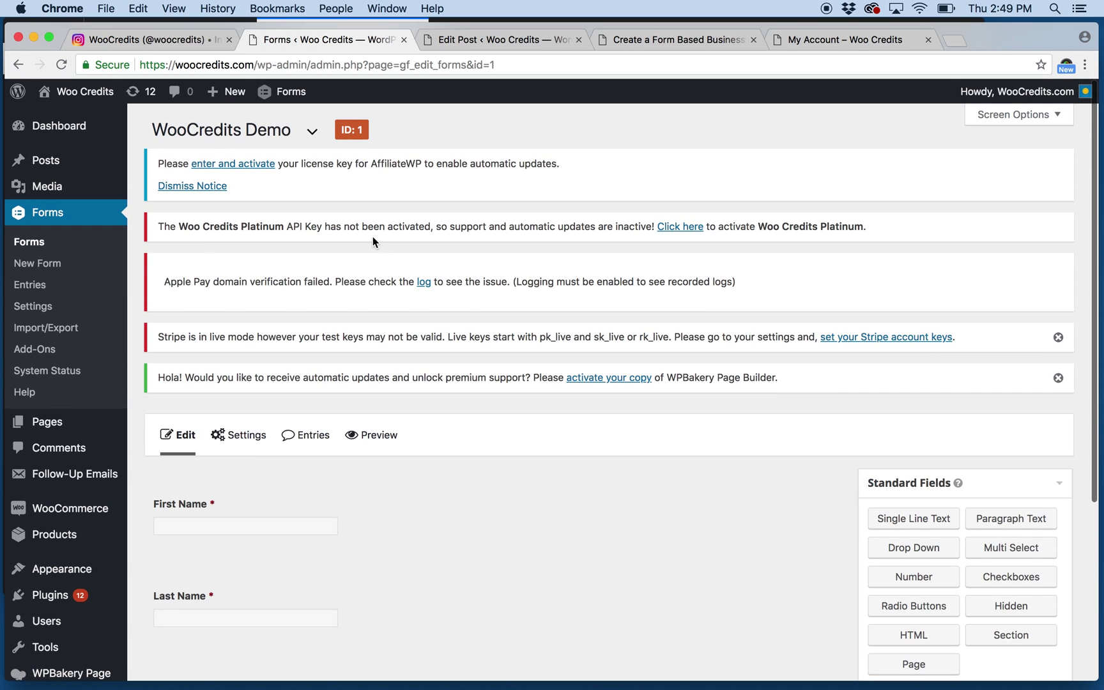
{"action": "scroll", "coordinate": [461, 394], "scroll_direction": "down", "scroll_amount": 5}
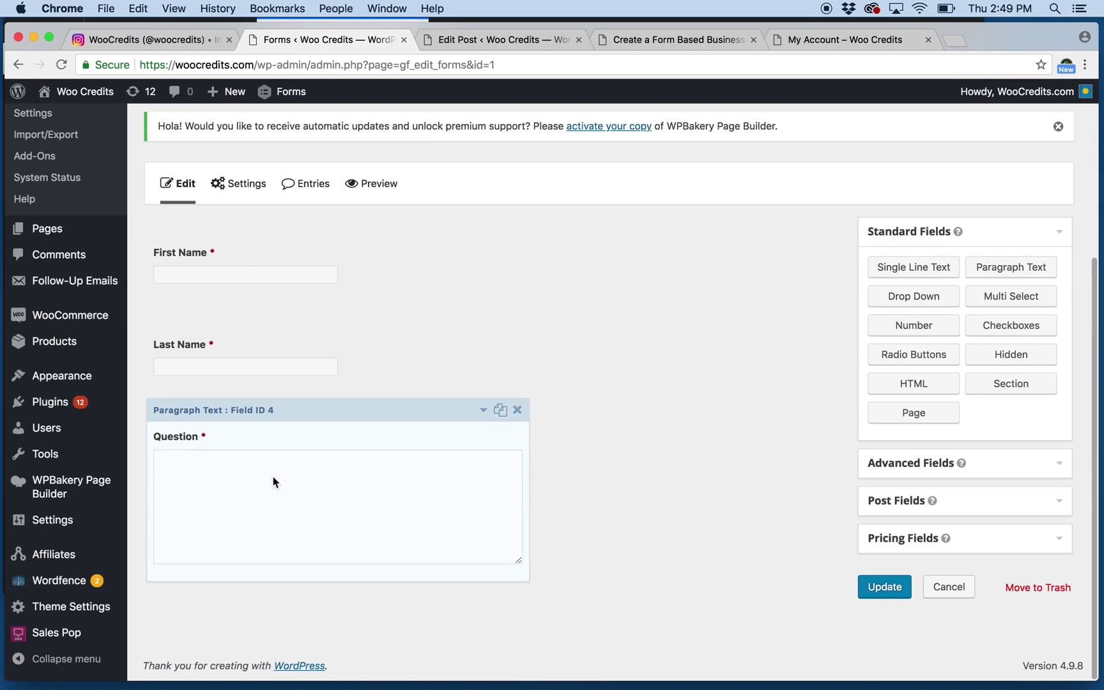
{"action": "scroll", "coordinate": [267, 494], "scroll_direction": "up", "scroll_amount": 5}
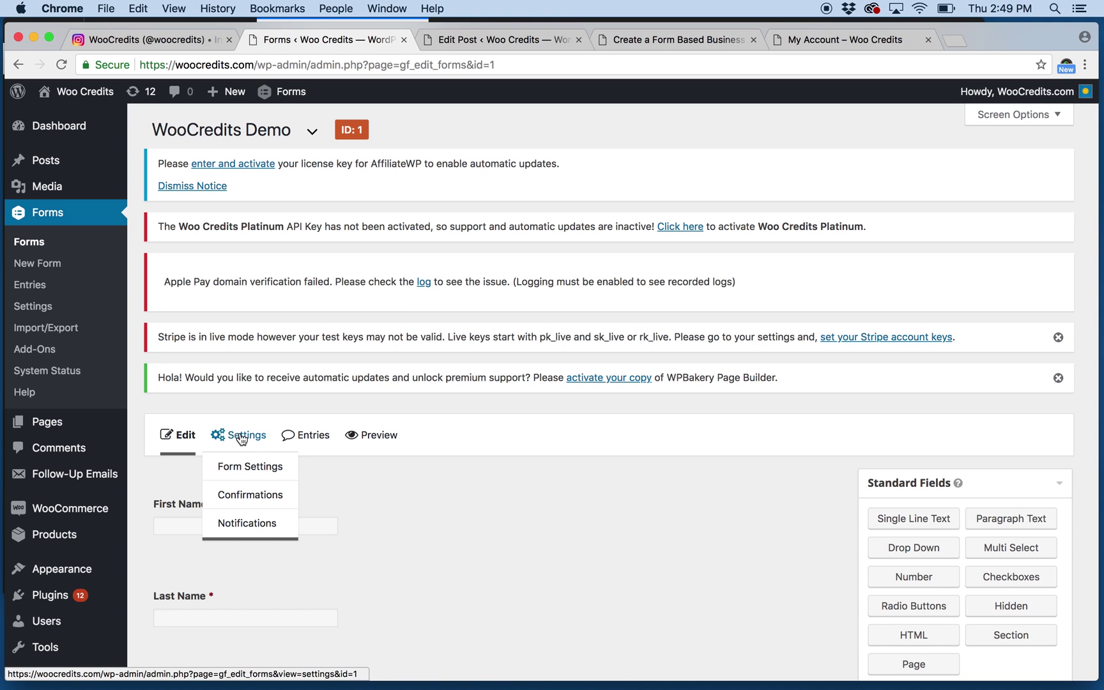
{"action": "left_click", "coordinate": [241, 435]}
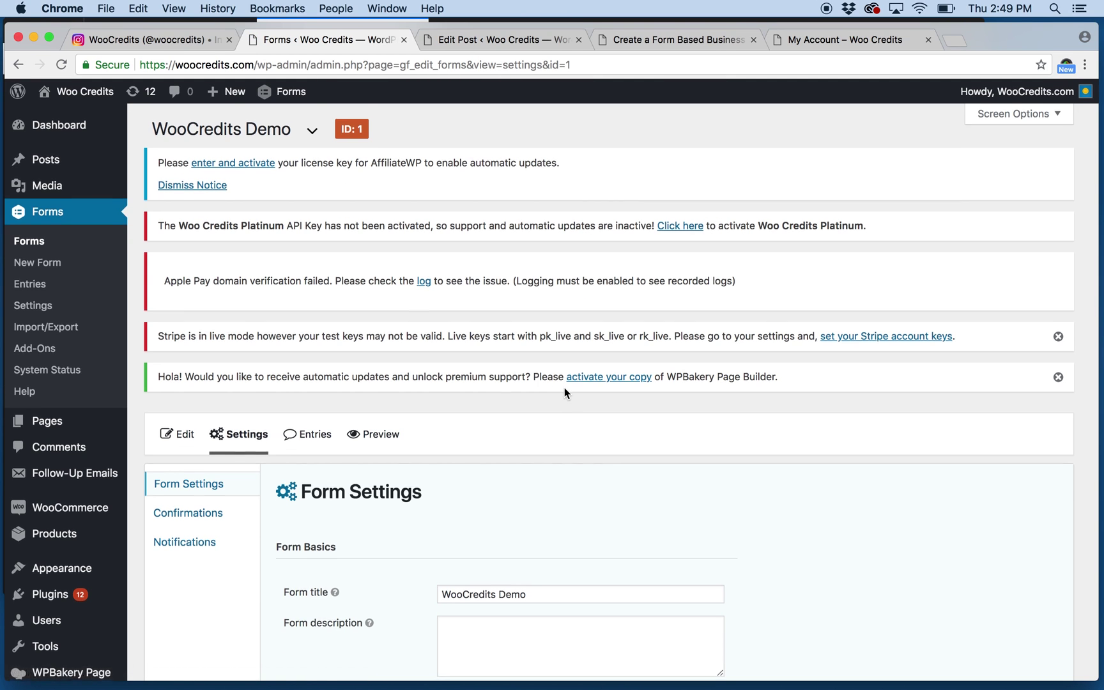
{"action": "scroll", "coordinate": [564, 387], "scroll_direction": "down", "scroll_amount": 5}
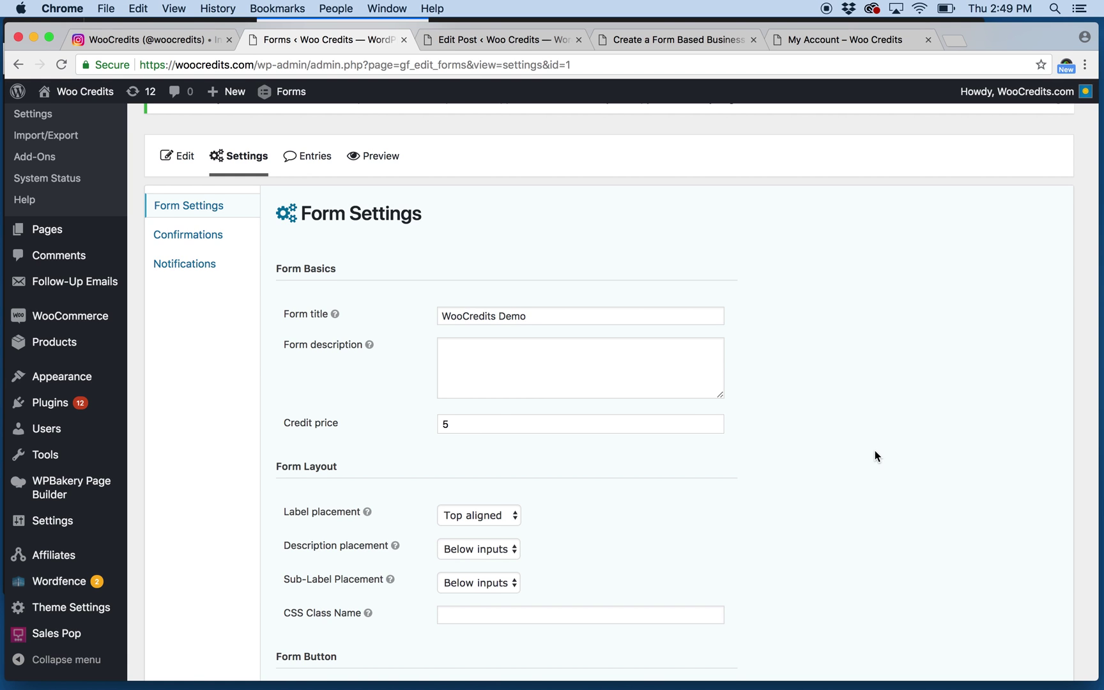
{"action": "scroll", "coordinate": [875, 450], "scroll_direction": "down", "scroll_amount": 5}
{"action": "scroll", "coordinate": [874, 450], "scroll_direction": "down", "scroll_amount": 5}
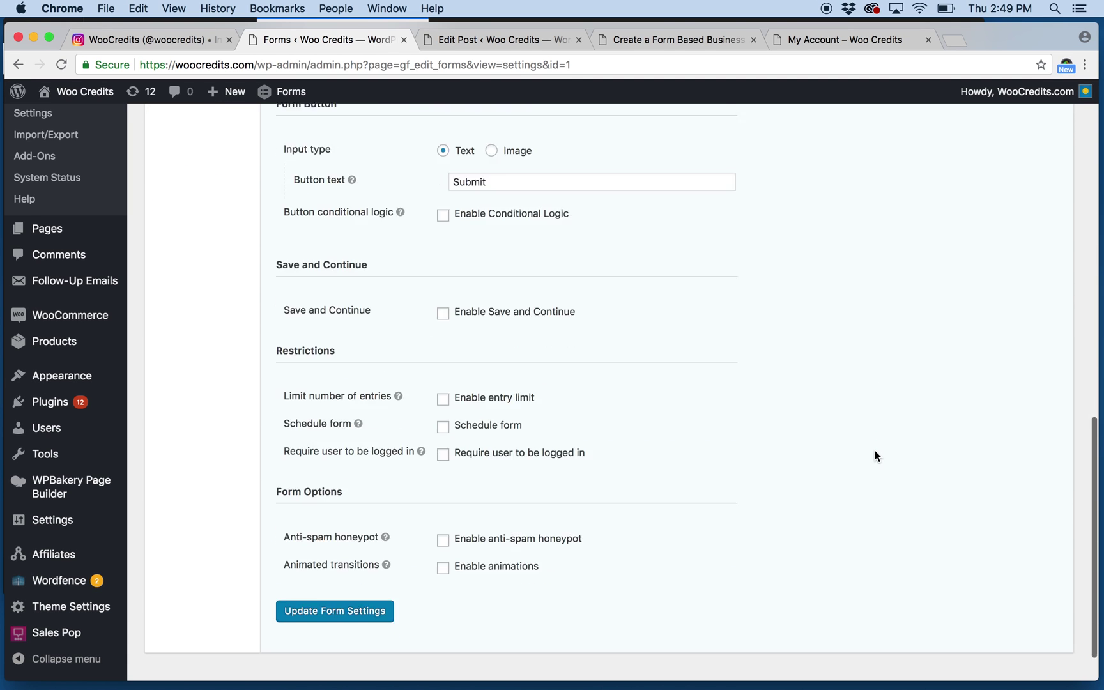
{"action": "scroll", "coordinate": [874, 450], "scroll_direction": "down", "scroll_amount": 2}
{"action": "left_click", "coordinate": [334, 559]}
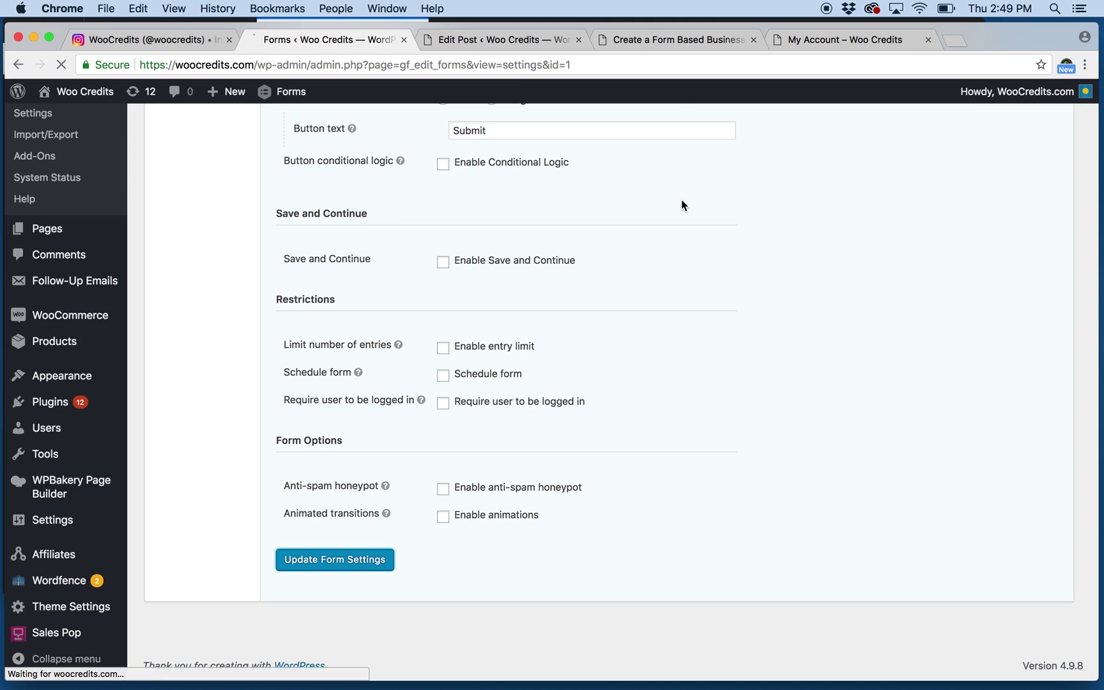
Reload the My Account dashboard to confirm the 65-credit balance.
{"action": "left_click", "coordinate": [841, 40]}
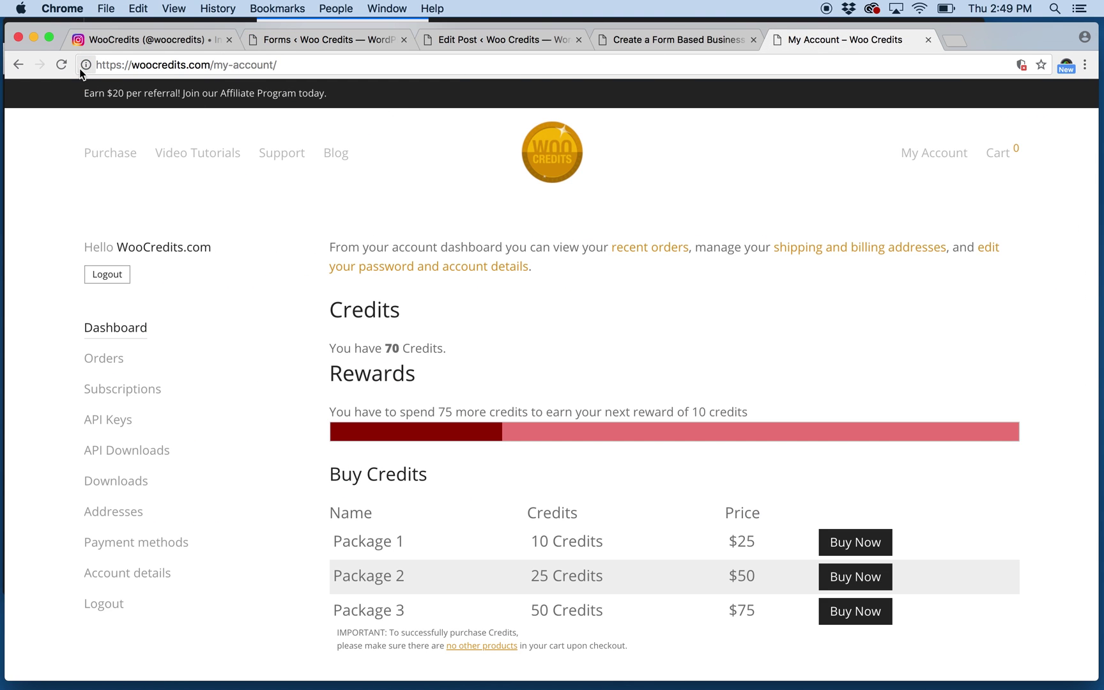
{"action": "left_click", "coordinate": [60, 65]}
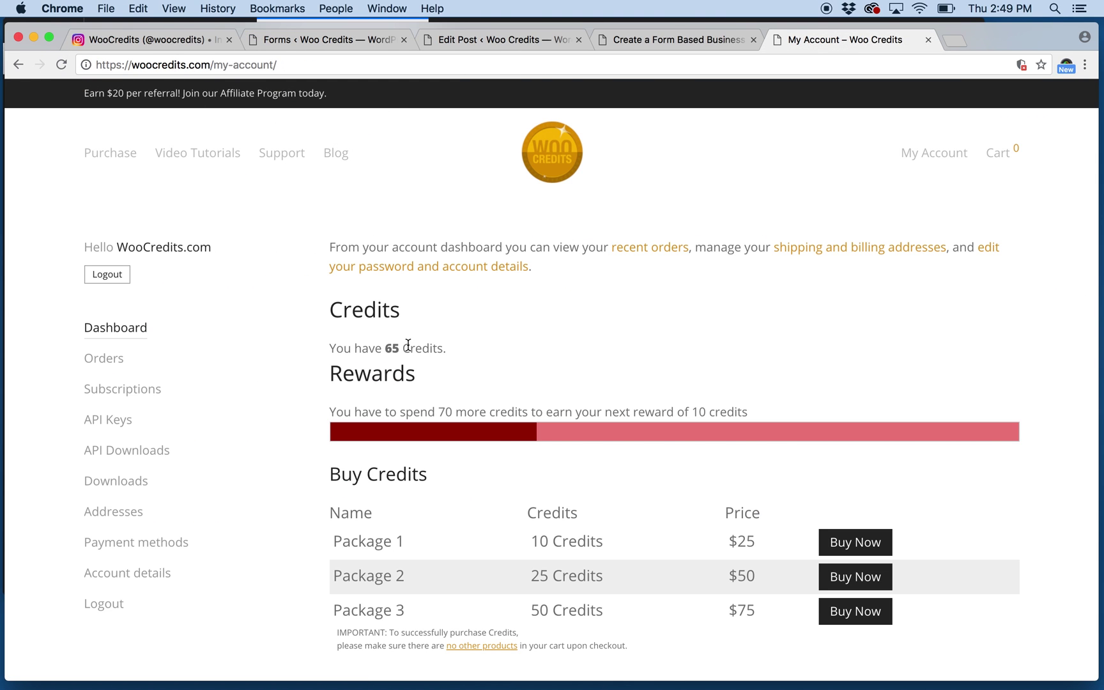
{"action": "left_click", "coordinate": [59, 65]}
{"action": "left_click", "coordinate": [513, 40]}
Insert the WooCredits Demo form shortcode into the post body.
{"action": "left_click", "coordinate": [238, 581]}
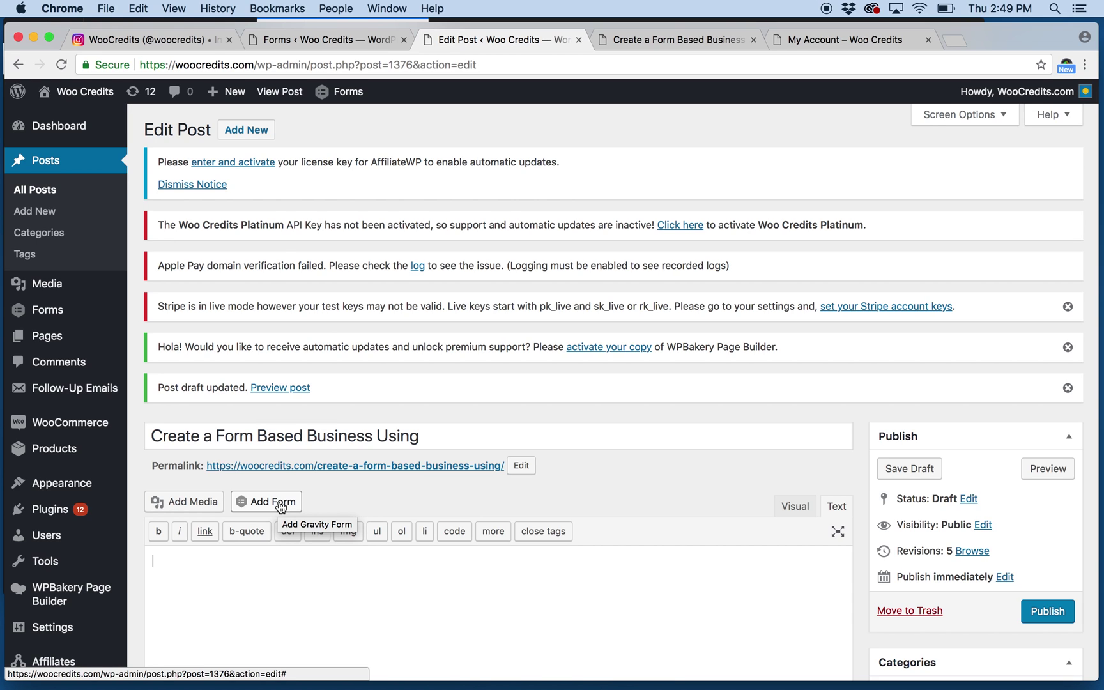
{"action": "left_click", "coordinate": [280, 503]}
{"action": "left_click", "coordinate": [332, 236]}
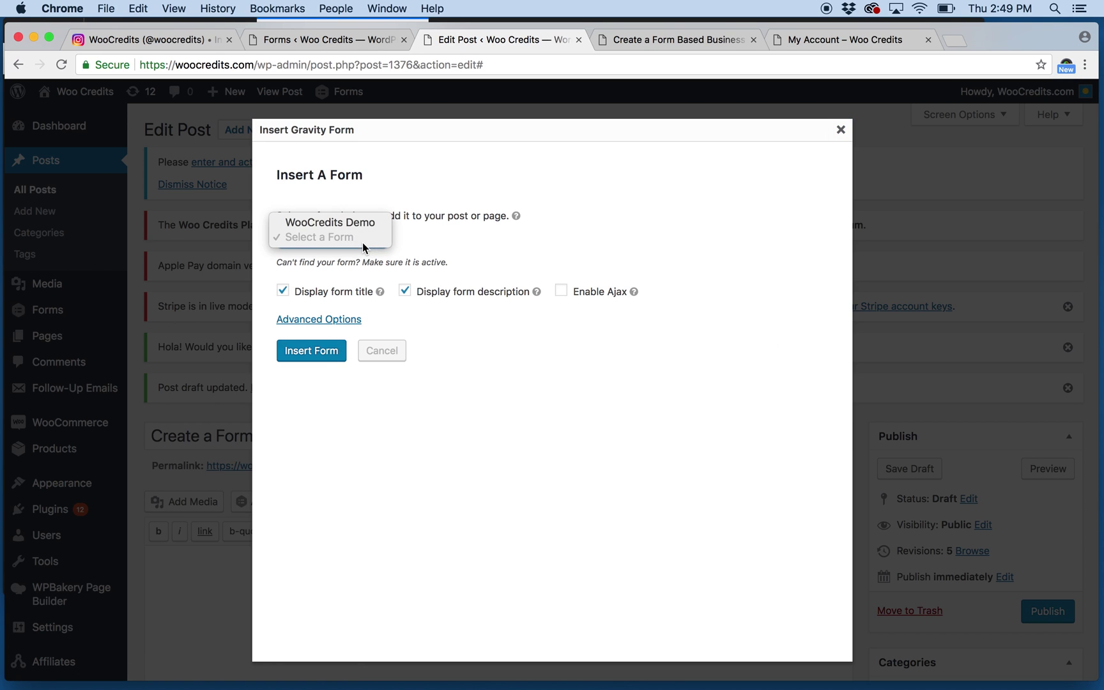
{"action": "left_click", "coordinate": [320, 224]}
{"action": "left_click", "coordinate": [309, 351]}
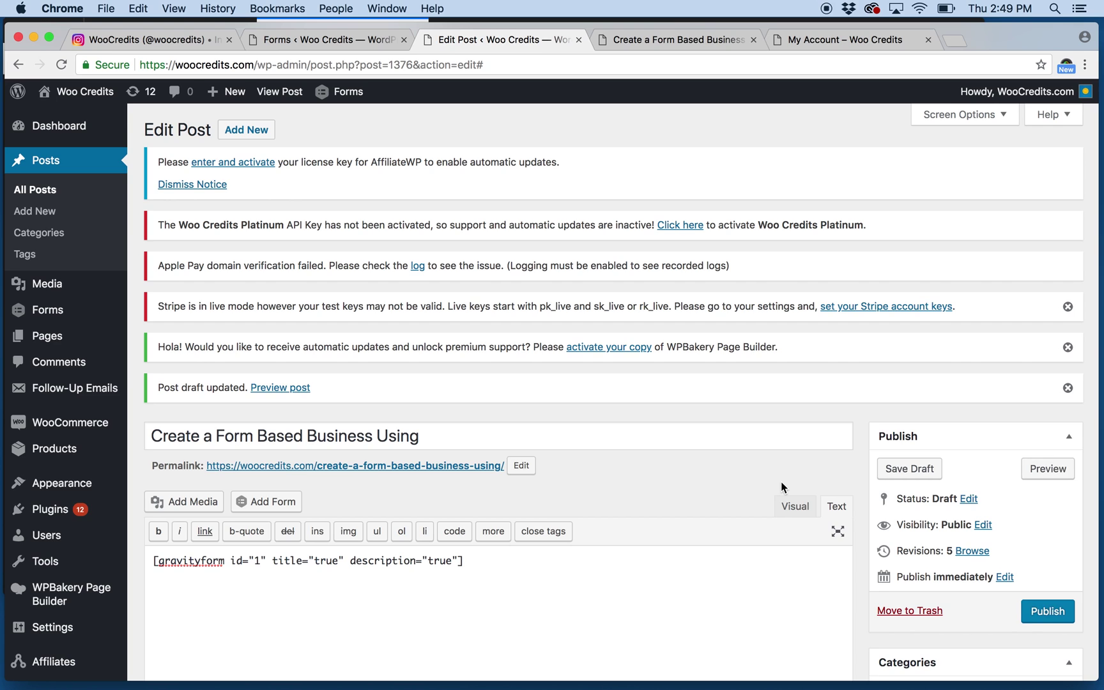
{"action": "scroll", "coordinate": [782, 488], "scroll_direction": "down", "scroll_amount": 1}
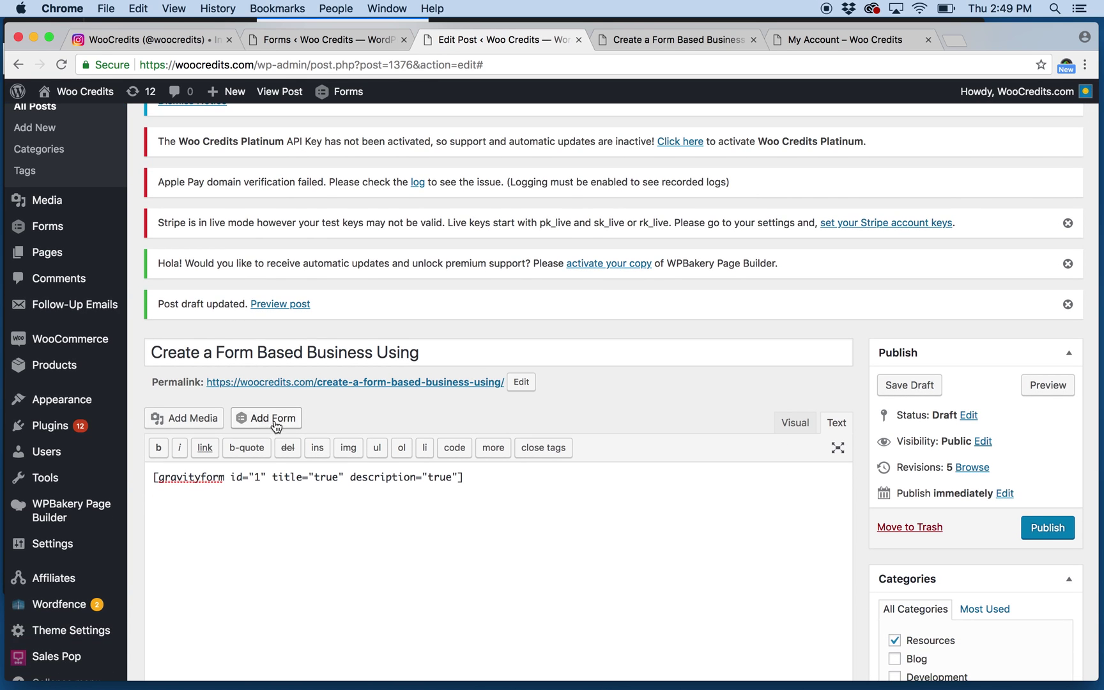
Save the post with the embedded form and open its preview.
{"action": "left_click", "coordinate": [268, 479]}
{"action": "left_click", "coordinate": [319, 319]}
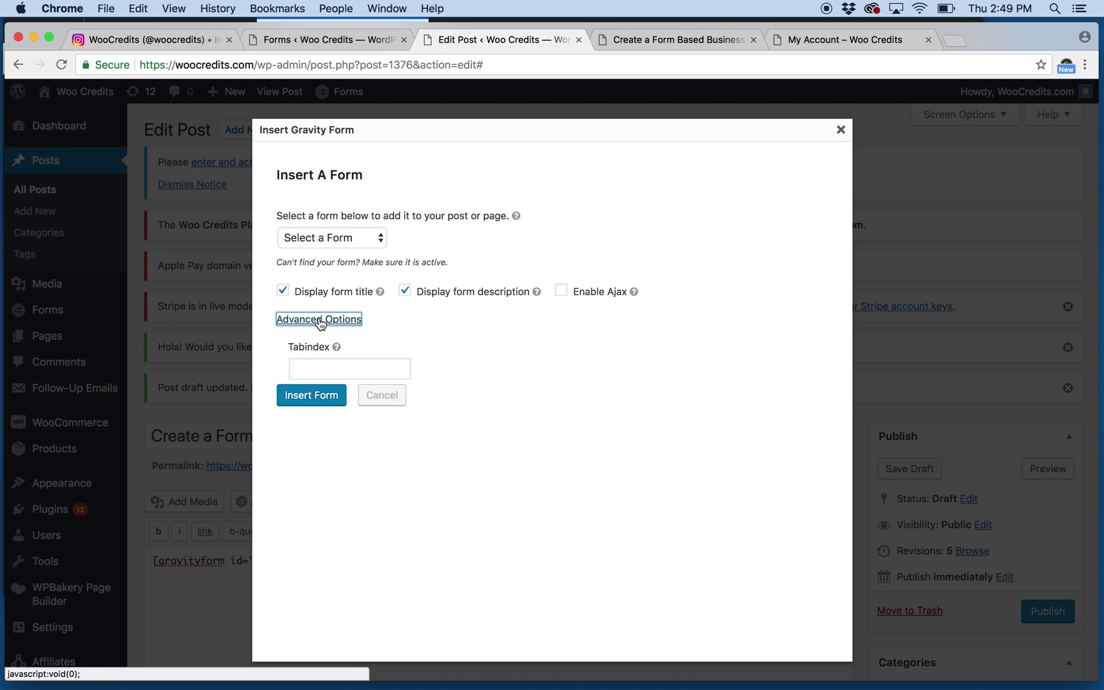
{"action": "left_click", "coordinate": [382, 395]}
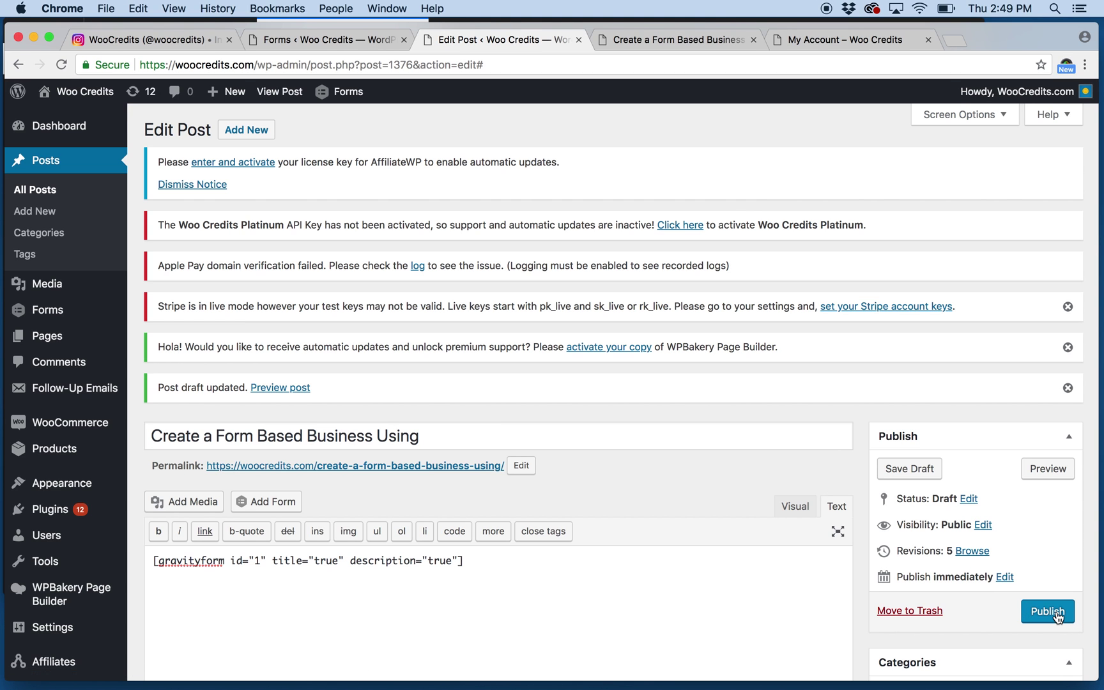
{"action": "left_click", "coordinate": [910, 469]}
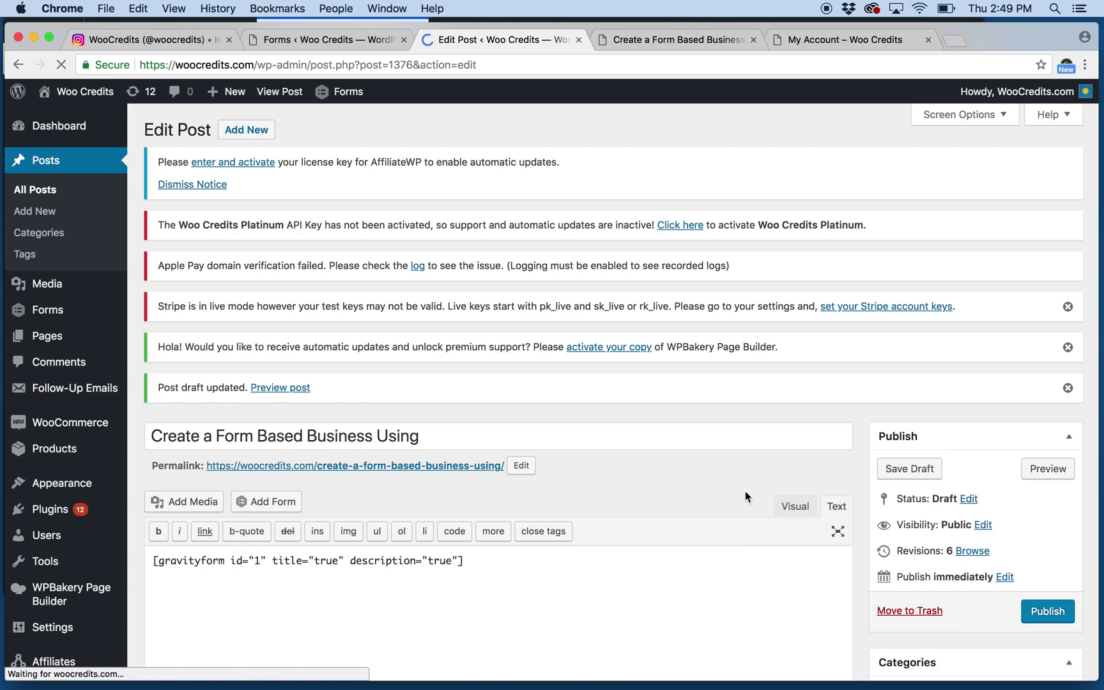
{"action": "left_click", "coordinate": [1045, 473]}
Submit the demo form with a first name, last name and 'Does this work?'.
{"action": "left_click", "coordinate": [700, 39]}
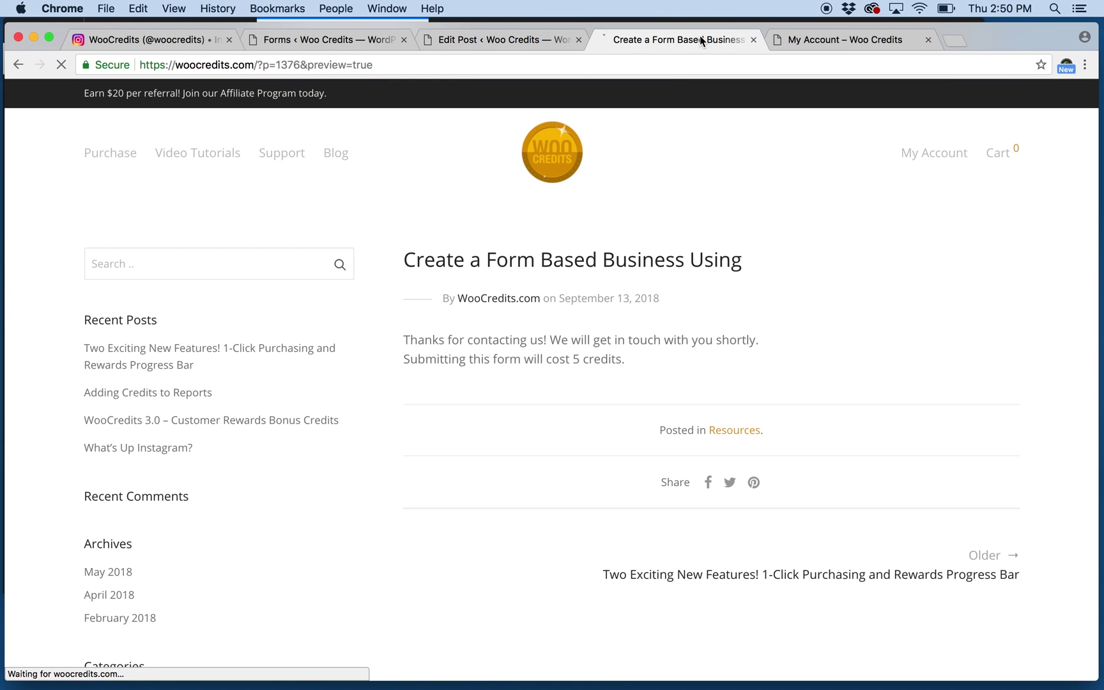
{"action": "scroll", "coordinate": [510, 325], "scroll_direction": "down", "scroll_amount": 2}
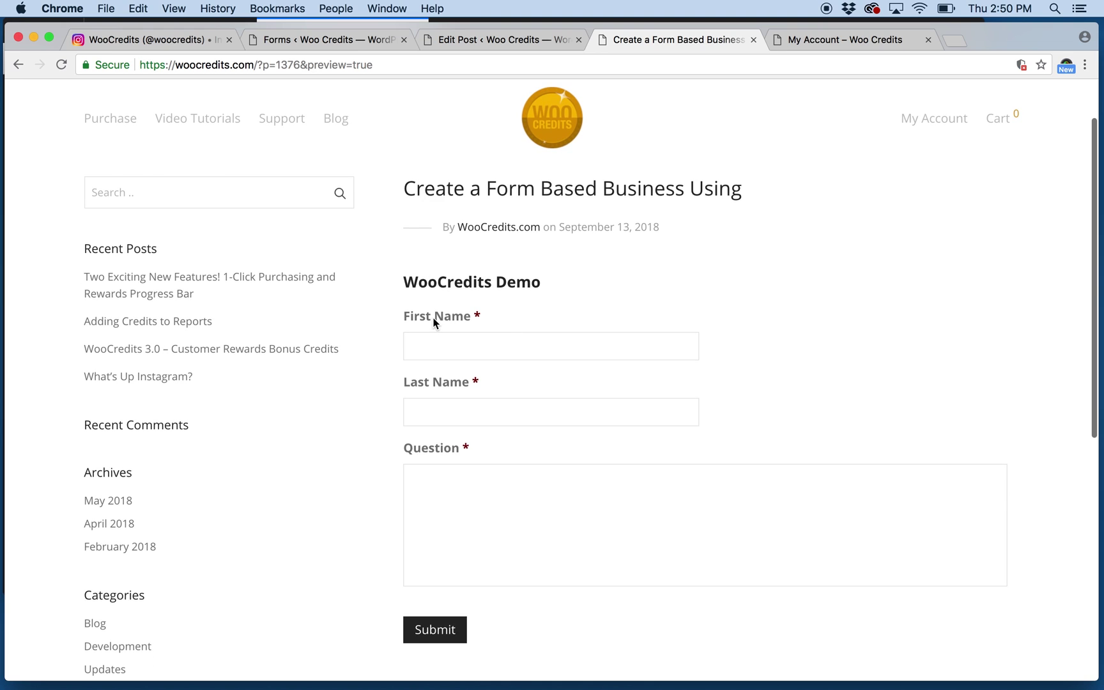
{"action": "left_click", "coordinate": [466, 346]}
{"action": "type", "text": "Brando"}
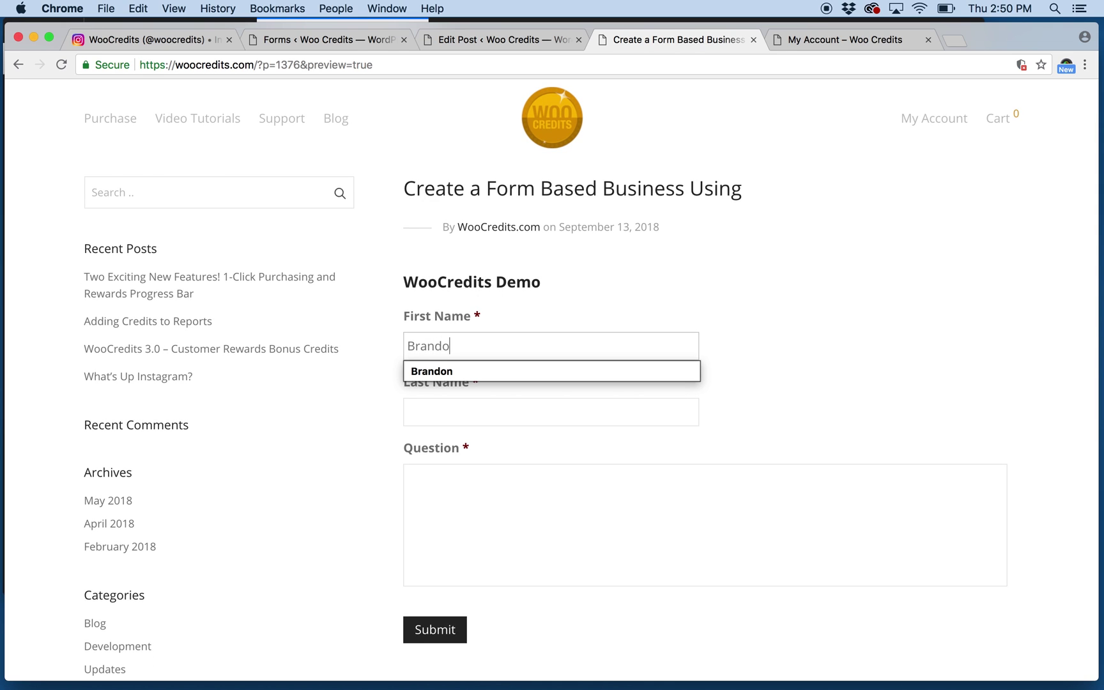
{"action": "type", "text": "n"}
{"action": "key", "text": "Tab"}
{"action": "type", "text": "Muth"}
{"action": "key", "text": "Tab"}
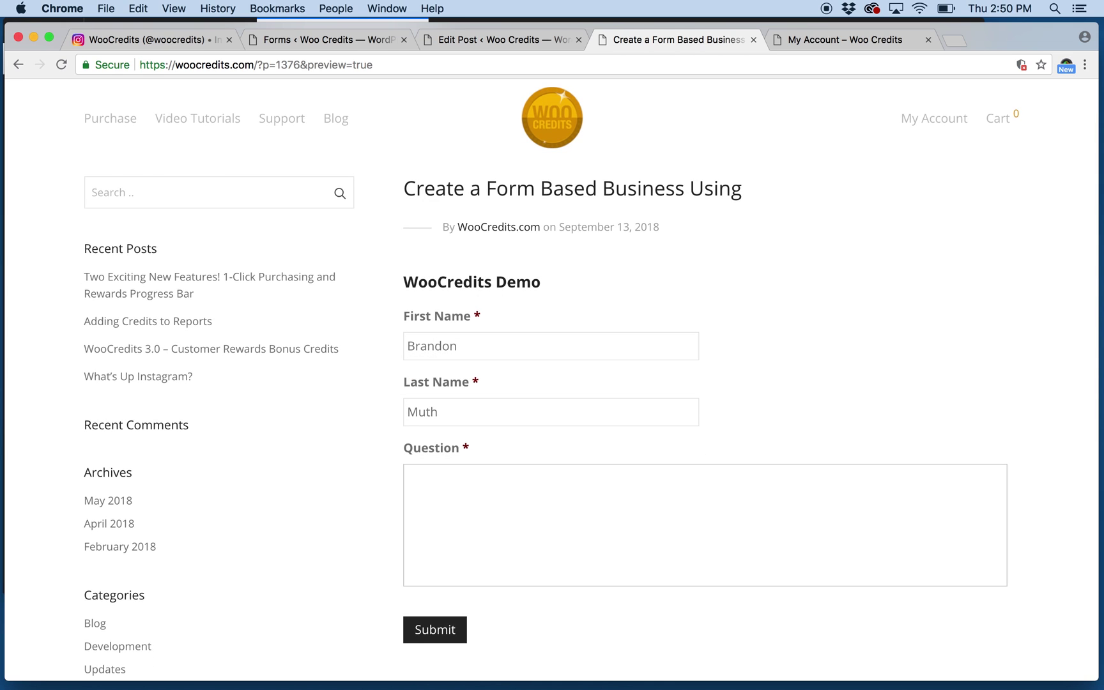
{"action": "type", "text": "Does this work"}
{"action": "type", "text": "?"}
{"action": "scroll", "coordinate": [780, 300], "scroll_direction": "down", "scroll_amount": 1}
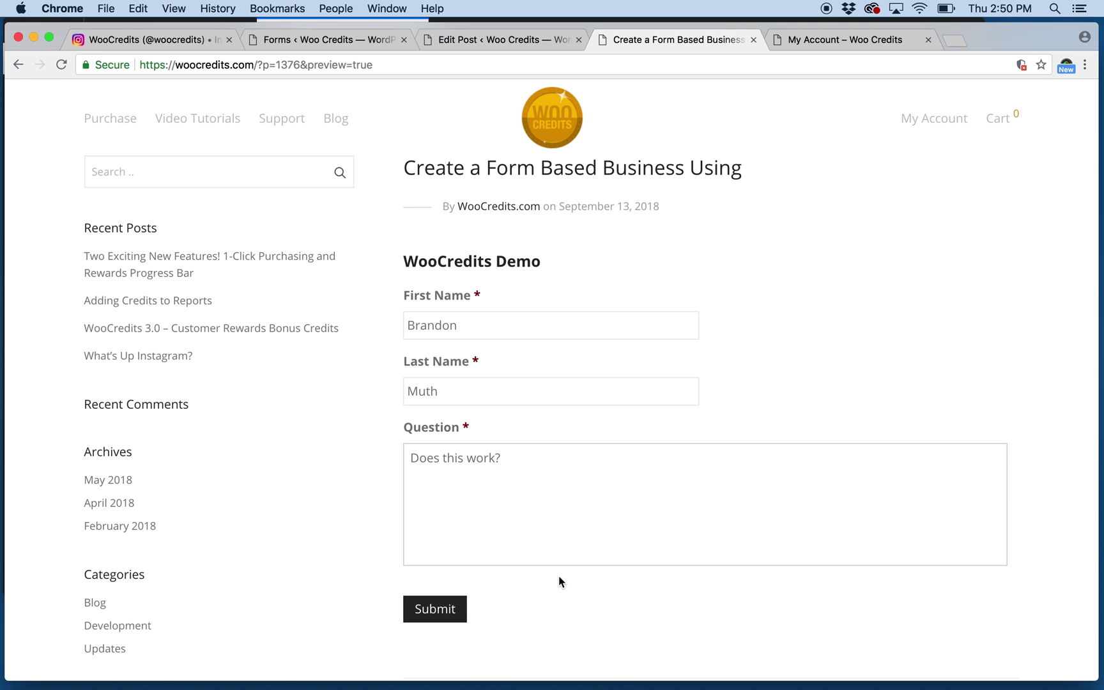
{"action": "left_click", "coordinate": [439, 613]}
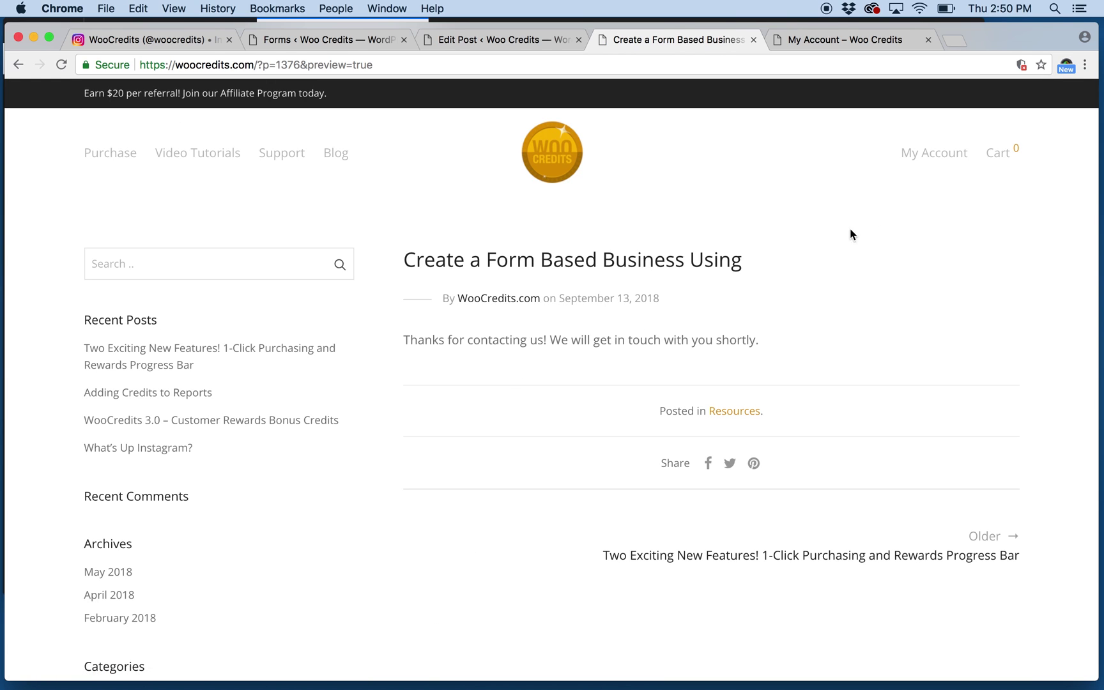
{"action": "left_click_drag", "start_coordinate": [761, 339], "coordinate": [406, 338]}
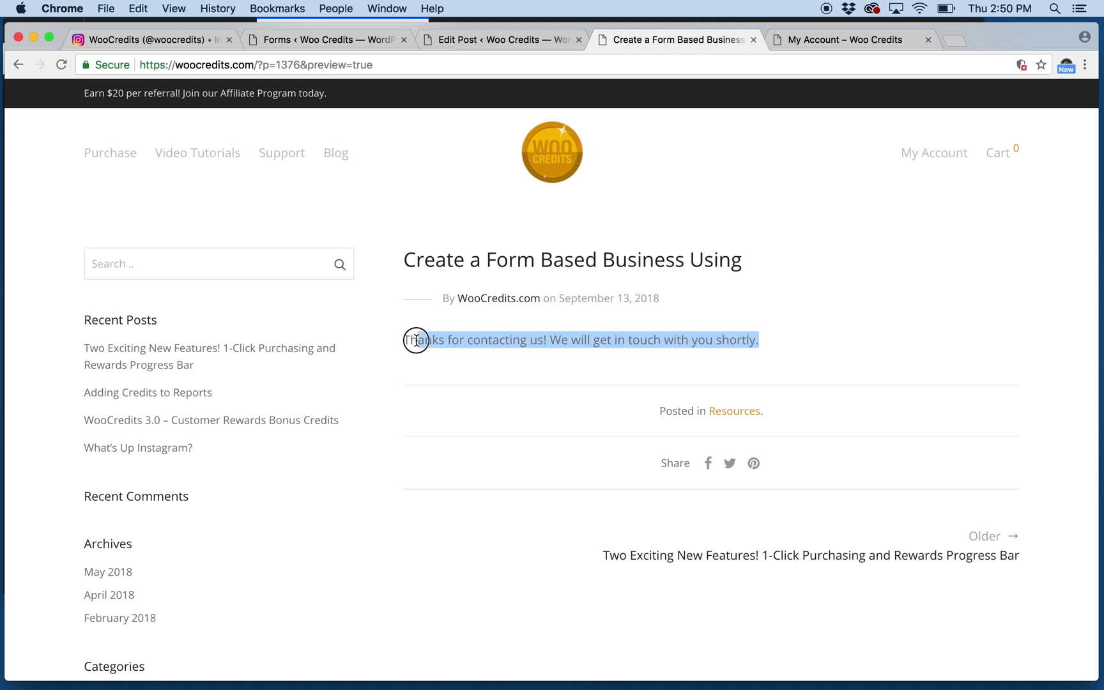
{"action": "left_click", "coordinate": [821, 337]}
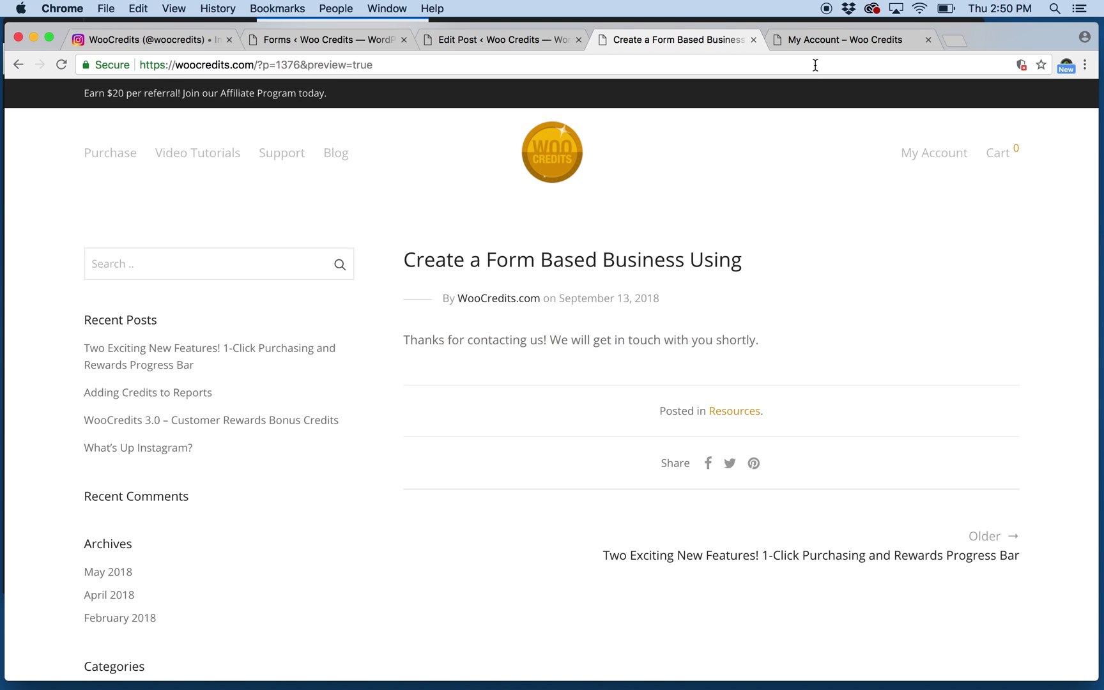
Reload the account dashboard to see 60 credits, then return to the Instagram profile.
{"action": "left_click", "coordinate": [831, 40]}
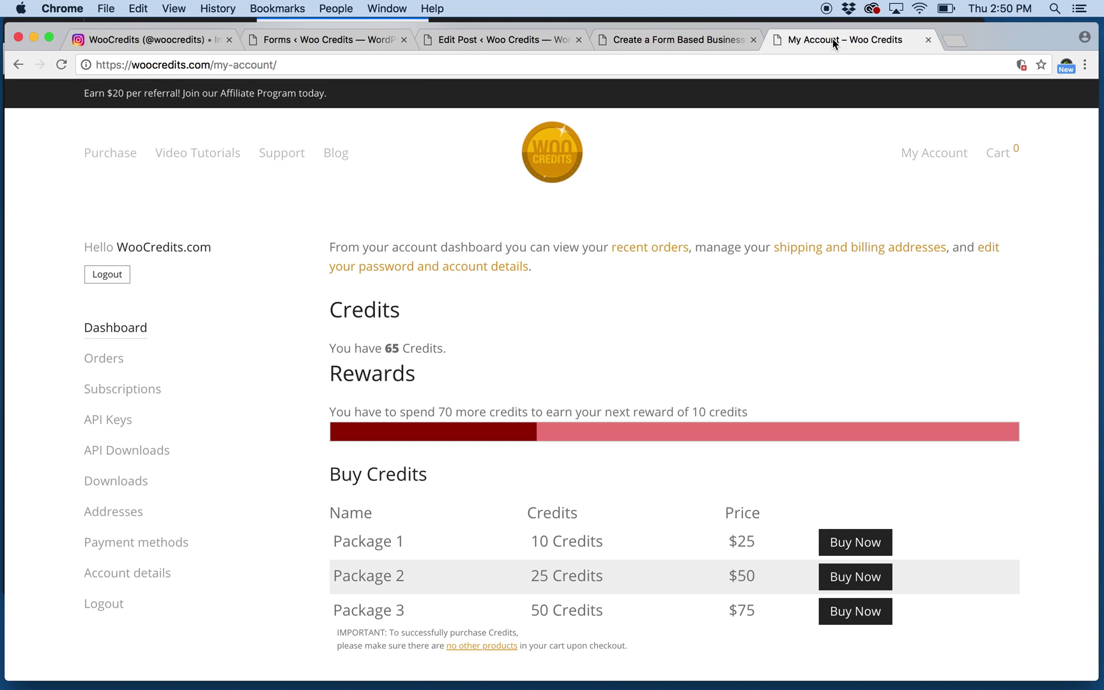
{"action": "left_click", "coordinate": [60, 65]}
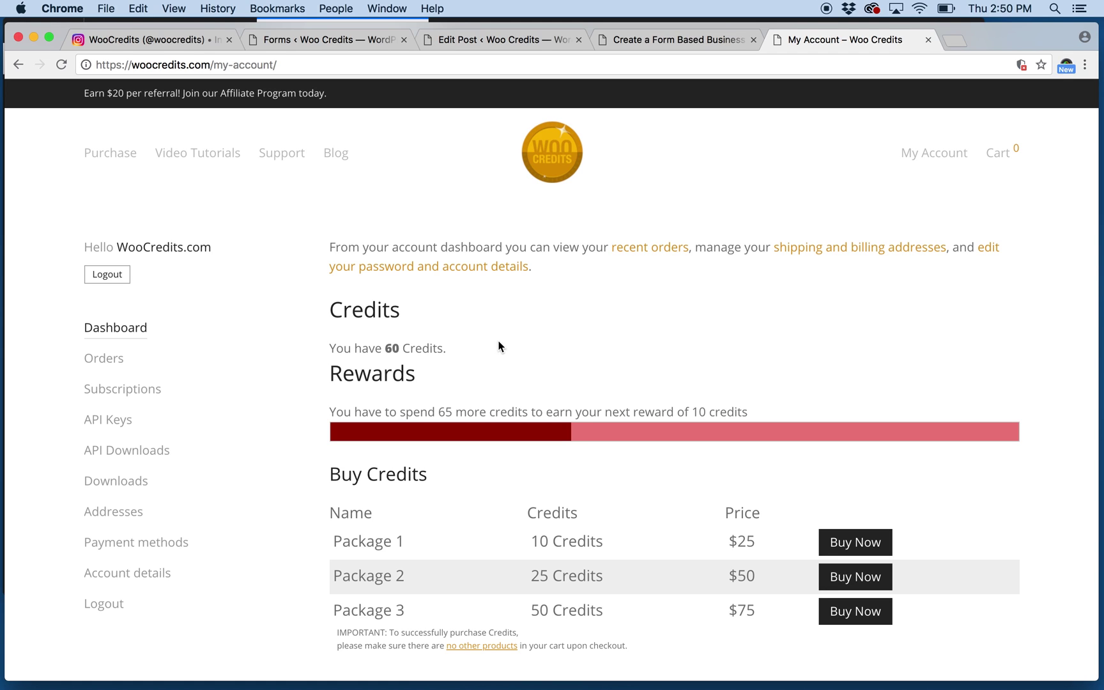
{"action": "left_click", "coordinate": [169, 39]}
{"action": "scroll", "coordinate": [801, 319], "scroll_direction": "up", "scroll_amount": 2}
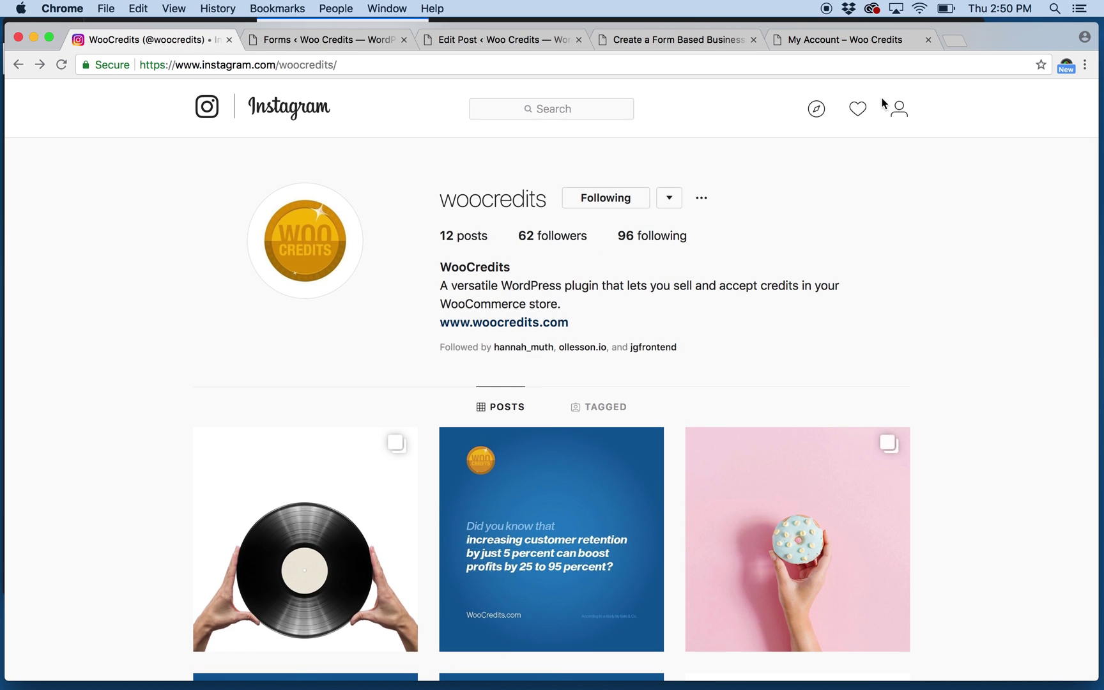